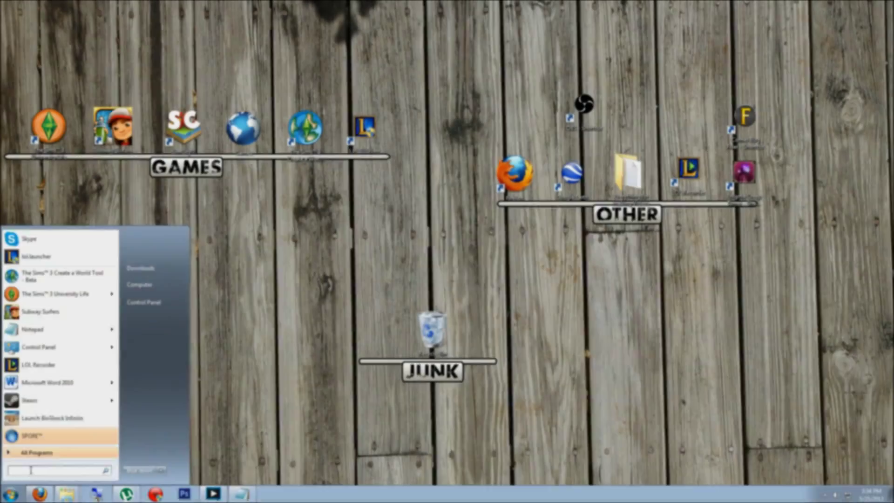
pyautogui.write('cmd')
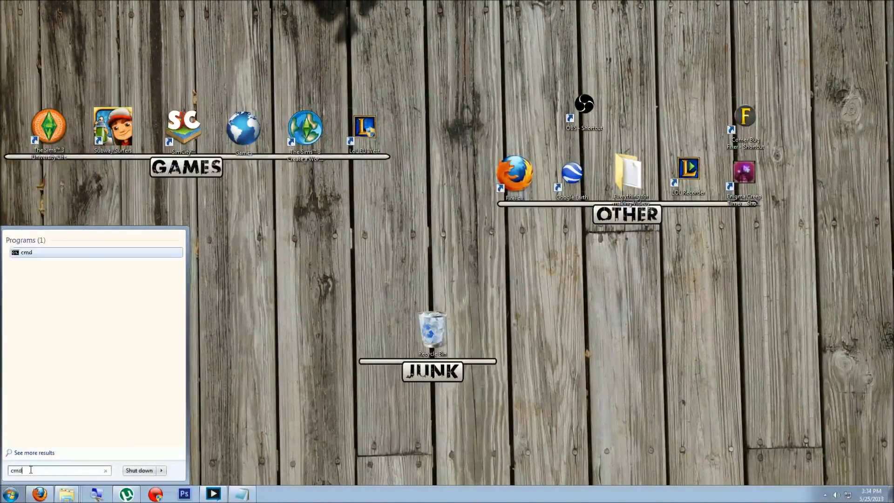
# - Run ipconfig in Command Prompt to find IPv4 address 10.0.0.3 and gateway 10.0.0.2
pyautogui.press('Return')
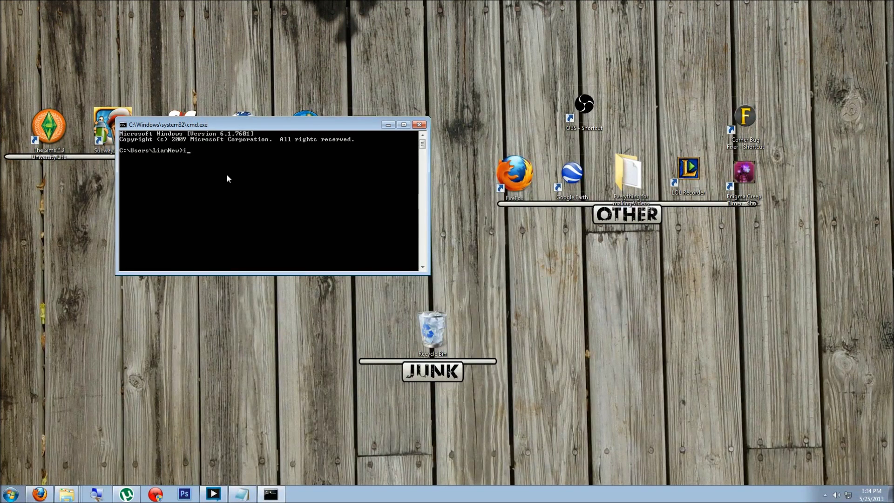
pyautogui.write('ipconfig')
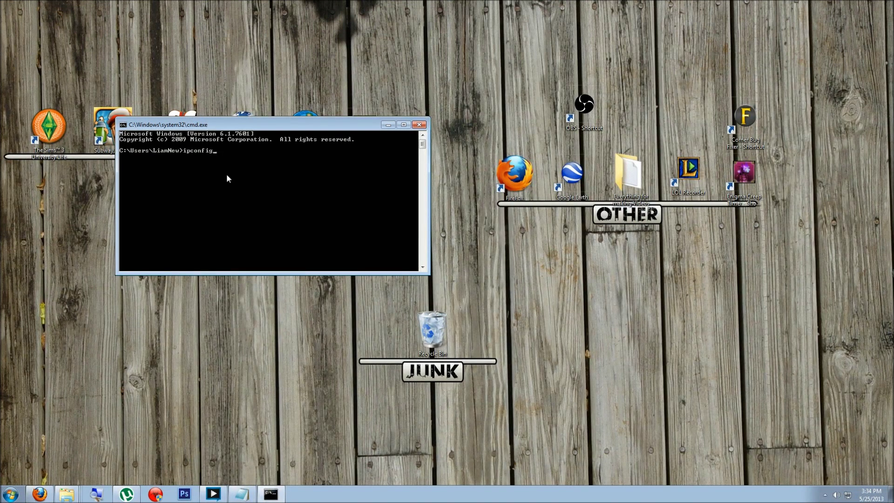
pyautogui.press('Return')
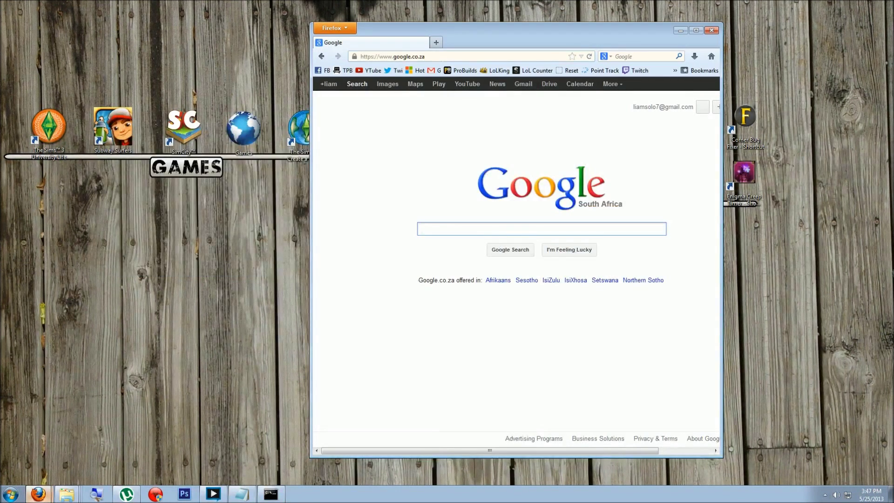
# - Load the router admin page at 10.0.0.2 and go to Advanced > Port Forwarding
pyautogui.click(442, 60)
pyautogui.write('1')
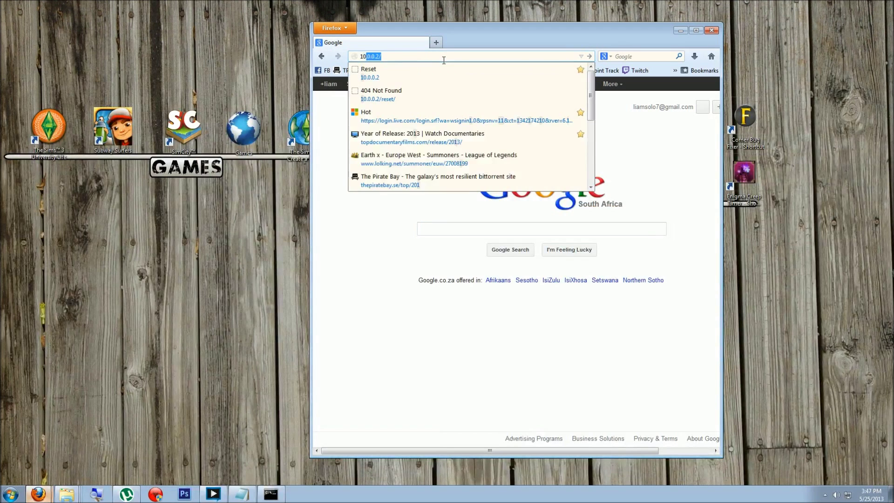
pyautogui.write('0')
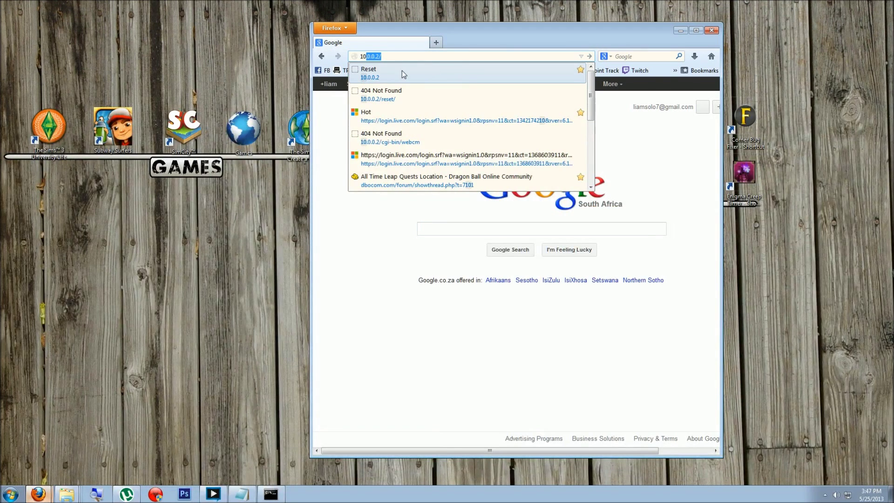
pyautogui.click(389, 73)
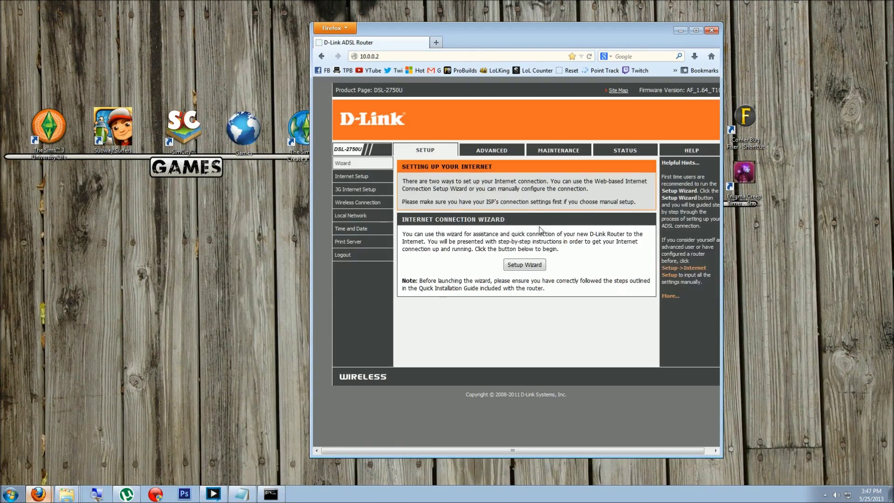
pyautogui.click(485, 150)
pyautogui.click(369, 179)
pyautogui.scroll(-3, 531, 376)
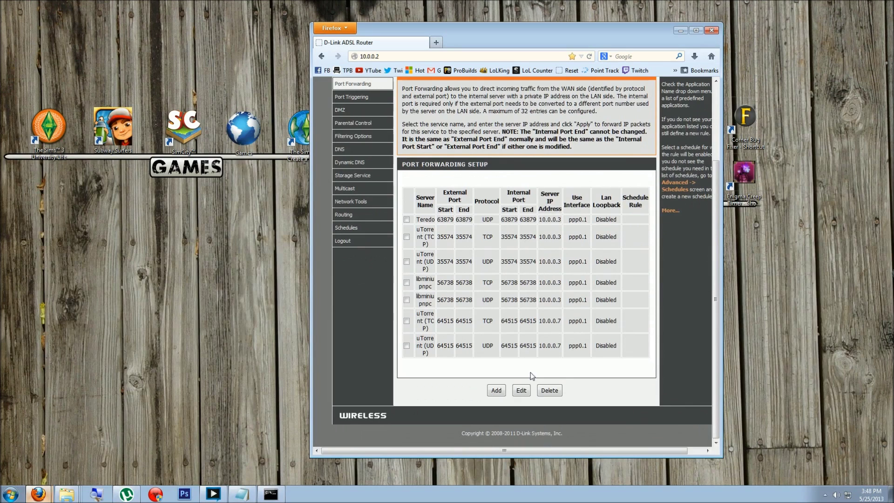
pyautogui.click(496, 390)
pyautogui.scroll(-5, 500, 349)
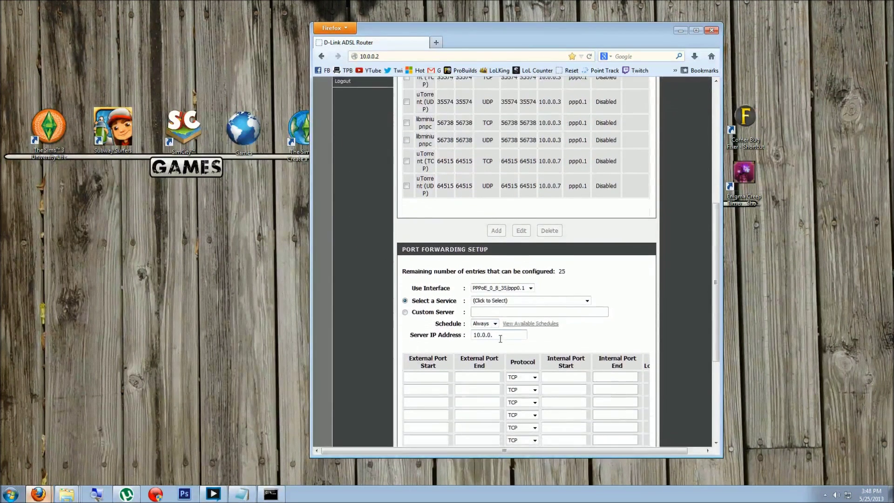
pyautogui.scroll(-2, 500, 338)
# - Apply a Custom Server rule named War3 forwarding external ports 6112–6112 to 10.0.0.3
pyautogui.click(405, 258)
pyautogui.write('3')
pyautogui.hotkey('alt', 'Tab')
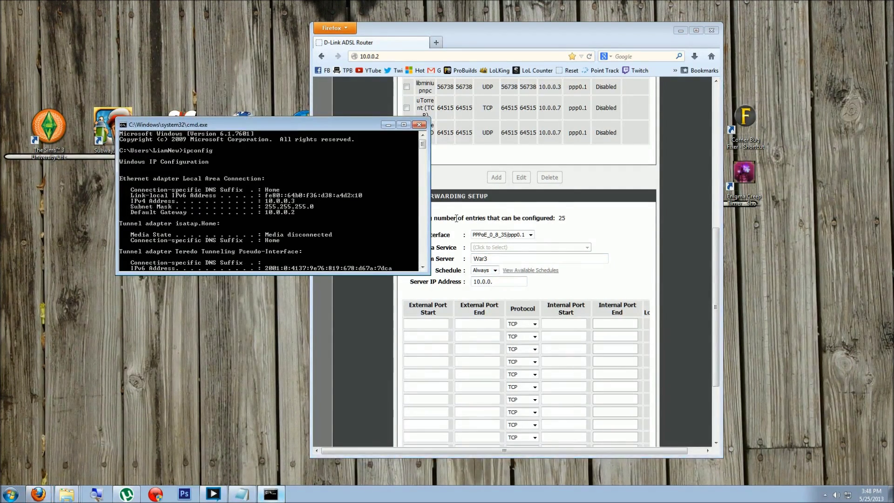
pyautogui.hotkey('alt', 'Tab')
pyautogui.write('3')
pyautogui.click(445, 323)
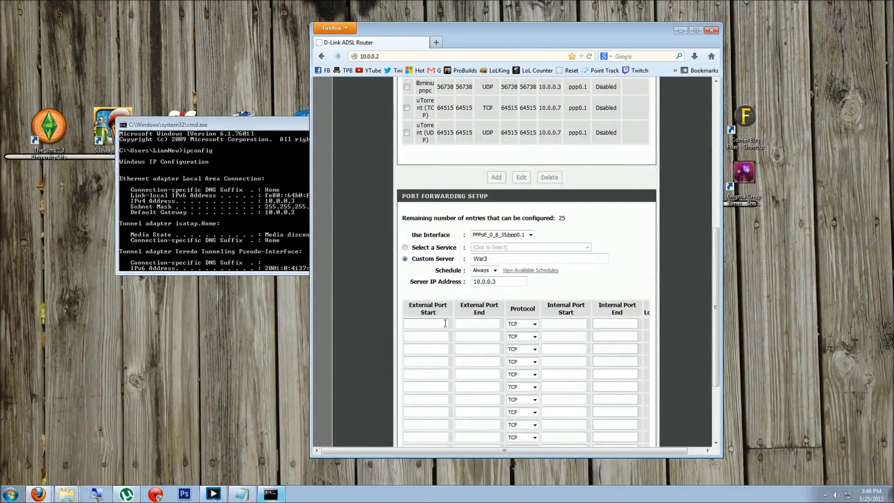
pyautogui.click(460, 324)
pyautogui.write('12')
pyautogui.scroll(-3, 489, 349)
pyautogui.click(510, 391)
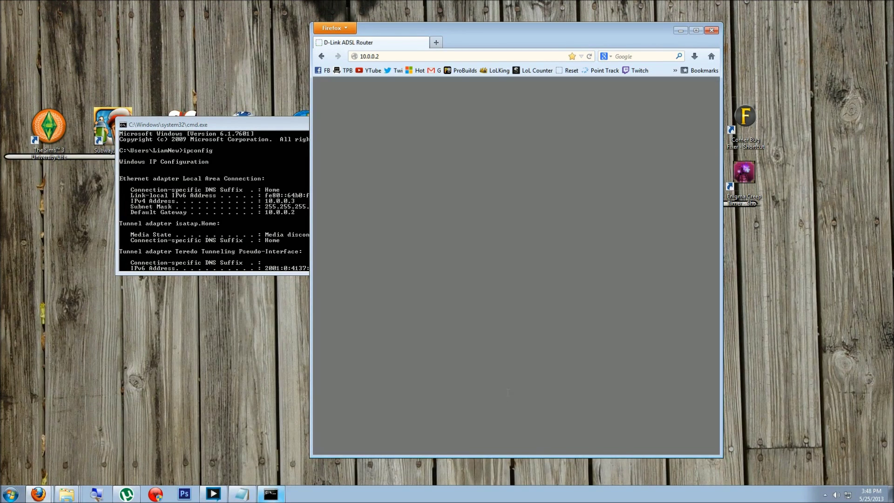
pyautogui.scroll(-3, 482, 307)
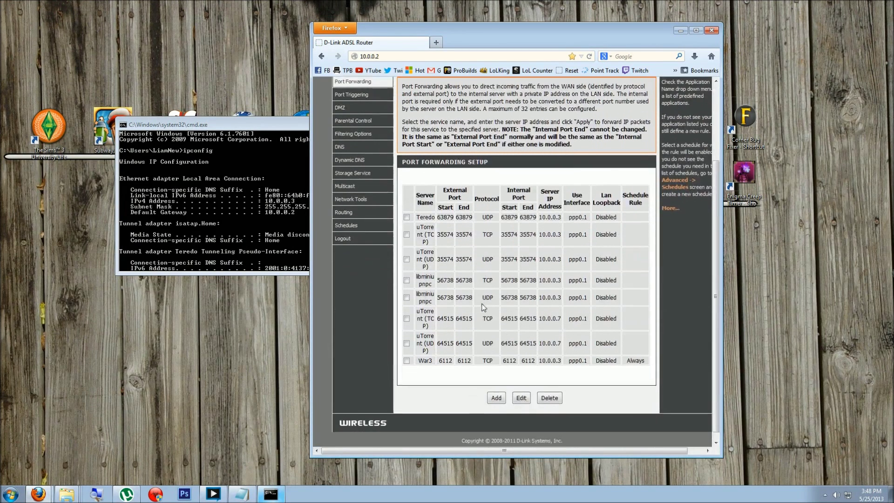
pyautogui.scroll(-1, 482, 307)
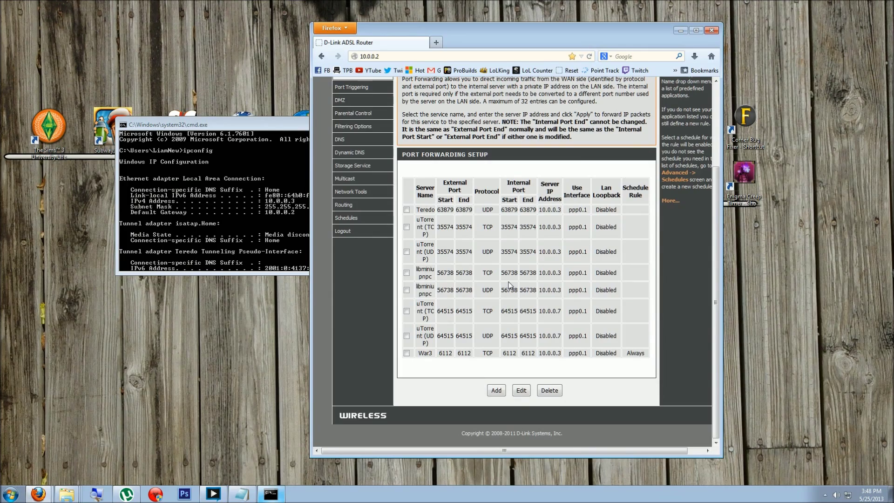